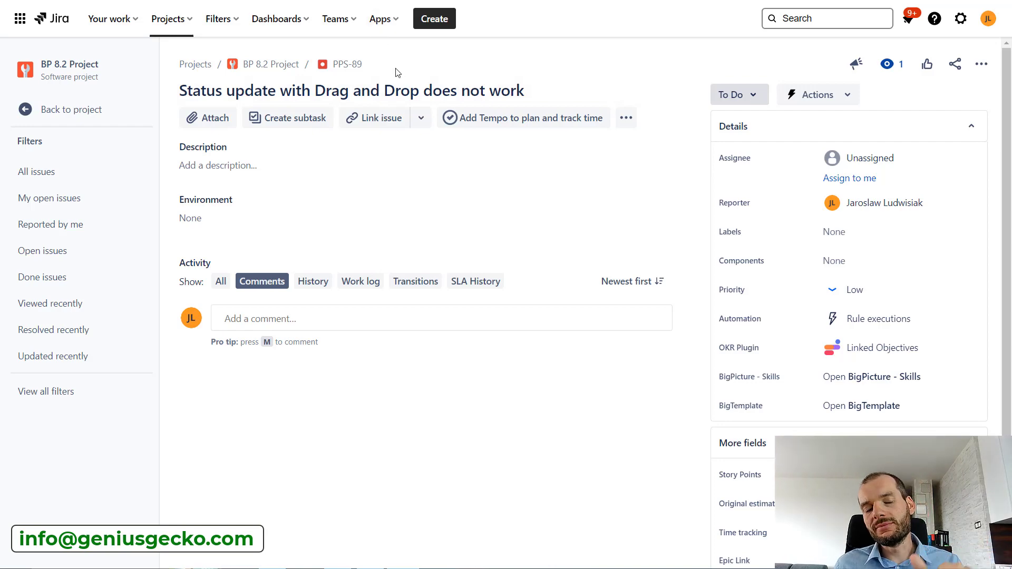
Review the fields available when creating a bug in BP 8.2 Project, and close the form without creating an issue
{"action": "left_click", "coordinate": [435, 18]}
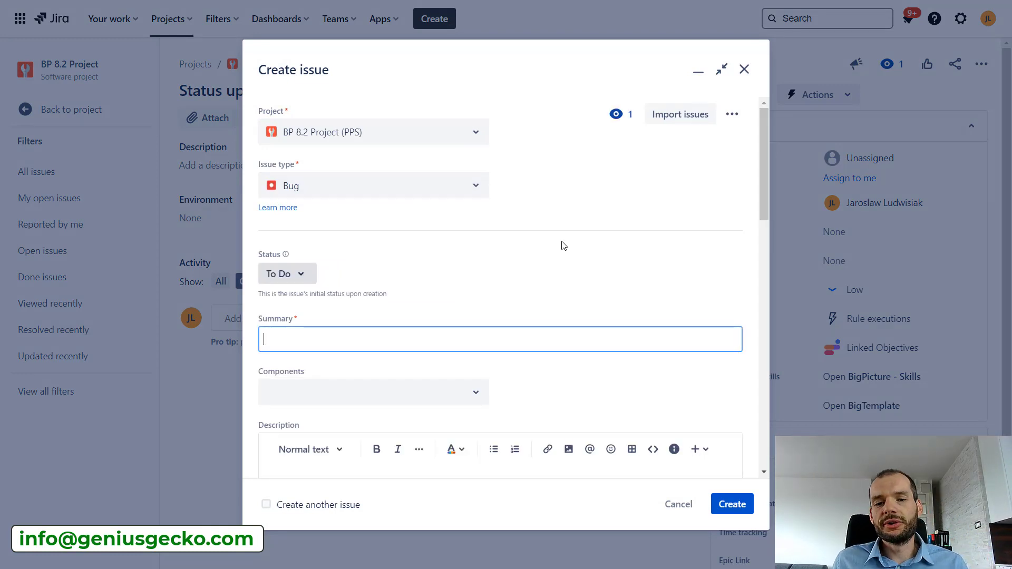
{"action": "scroll", "coordinate": [564, 245], "scroll_direction": "down", "scroll_amount": 4}
{"action": "scroll", "coordinate": [436, 147], "scroll_direction": "down", "scroll_amount": 3}
{"action": "scroll", "coordinate": [443, 210], "scroll_direction": "up", "scroll_amount": 2}
{"action": "scroll", "coordinate": [449, 228], "scroll_direction": "down", "scroll_amount": 1}
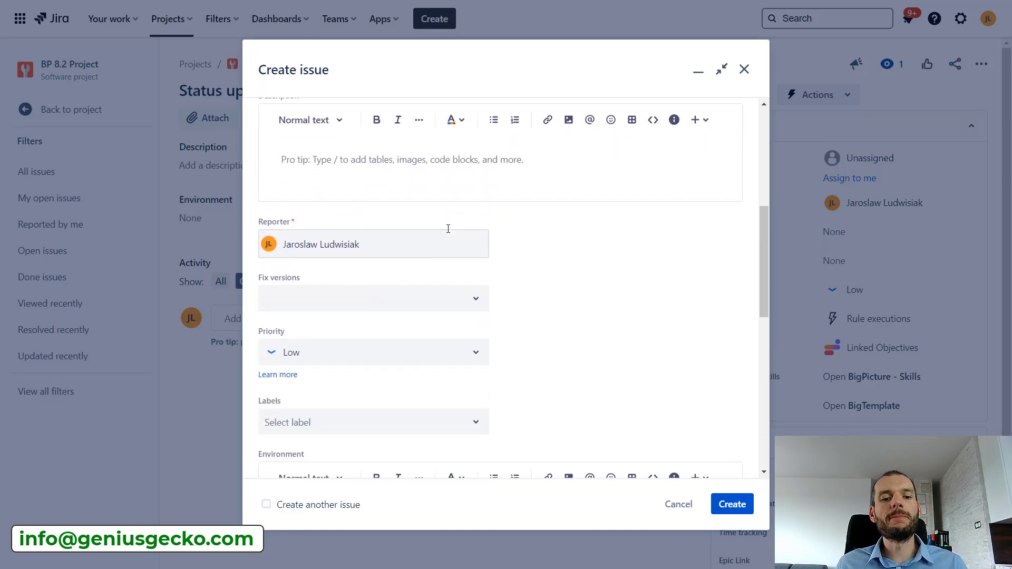
{"action": "scroll", "coordinate": [571, 280], "scroll_direction": "down", "scroll_amount": 2}
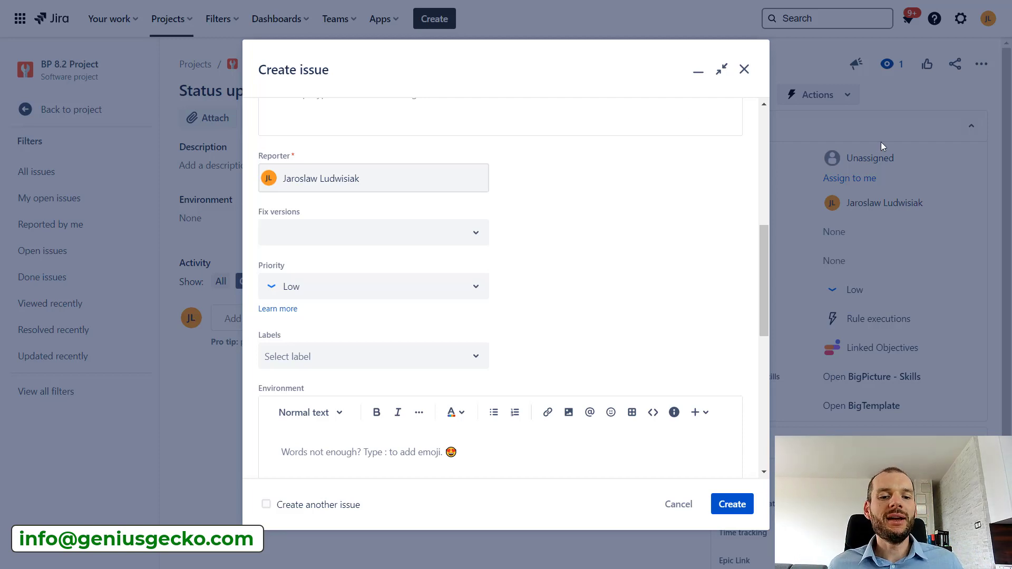
{"action": "left_click", "coordinate": [744, 70]}
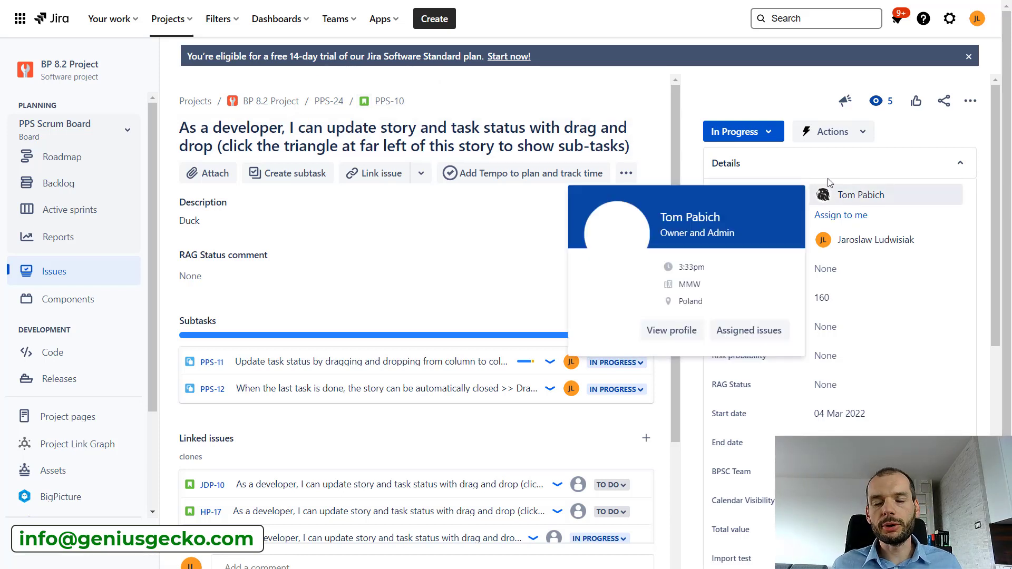
Compare the detail fields of story PPS-10 with those of bug PPS-89
{"action": "scroll", "coordinate": [931, 253], "scroll_direction": "down", "scroll_amount": 5}
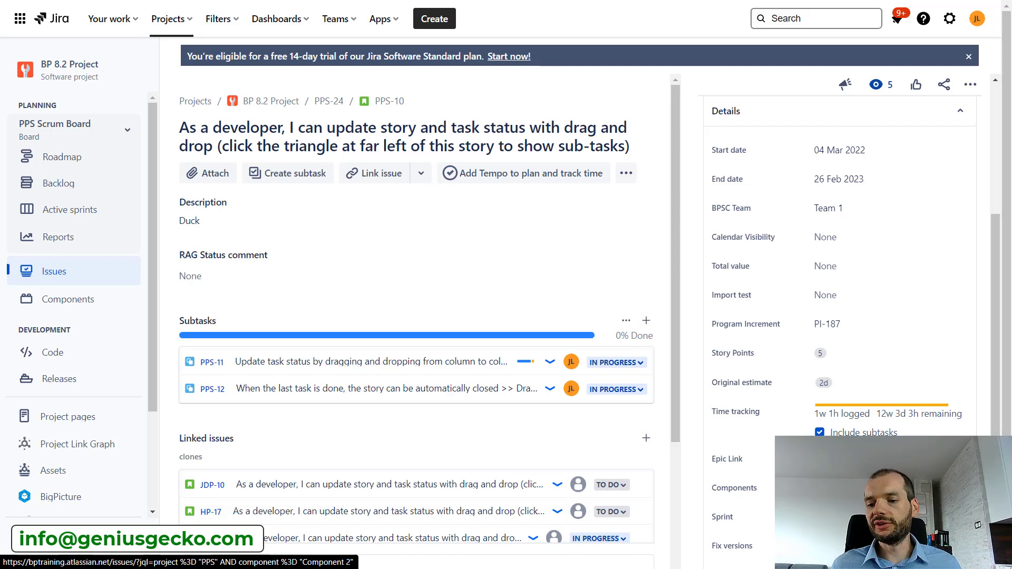
{"action": "scroll", "coordinate": [361, 290], "scroll_direction": "down", "scroll_amount": 1}
{"action": "scroll", "coordinate": [361, 295], "scroll_direction": "up", "scroll_amount": 1}
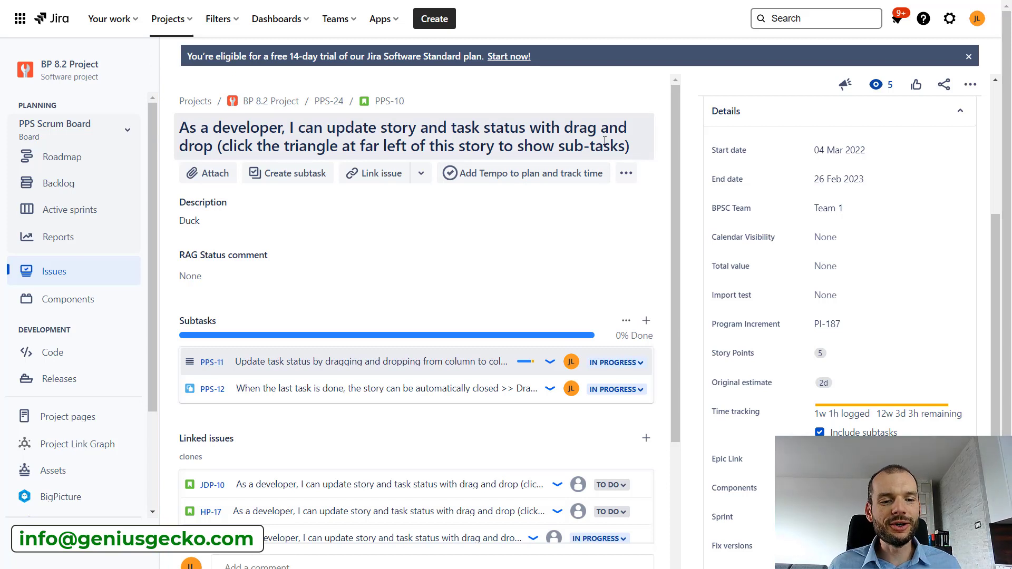
{"action": "key", "text": "ctrl+Tab"}
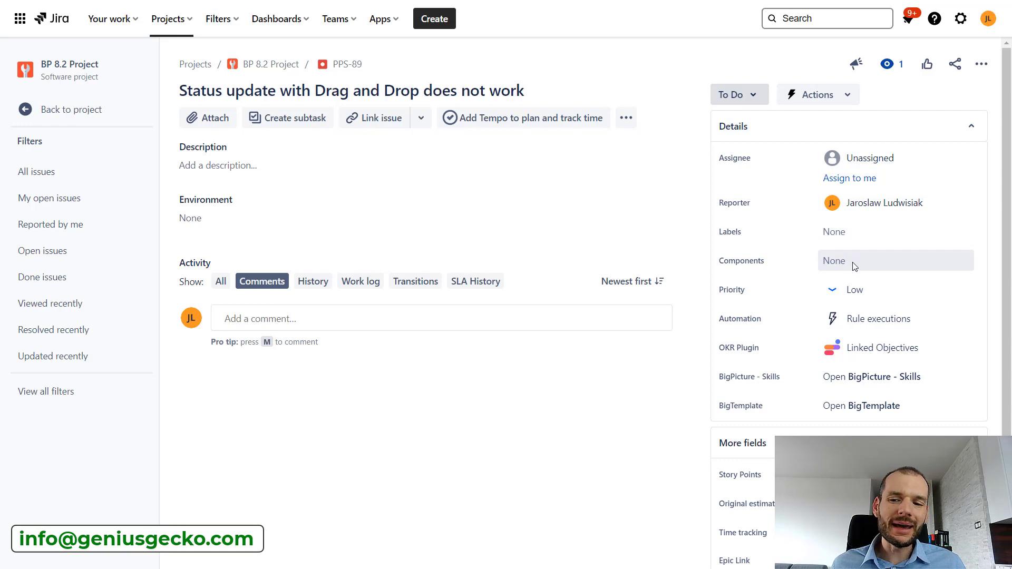
{"action": "scroll", "coordinate": [854, 296], "scroll_direction": "down", "scroll_amount": 3}
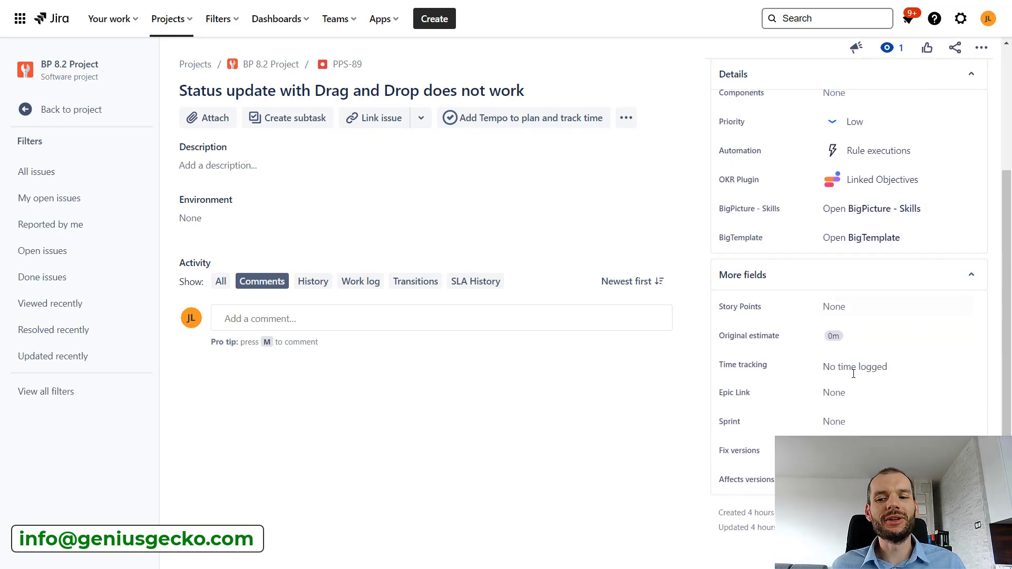
{"action": "scroll", "coordinate": [873, 201], "scroll_direction": "up", "scroll_amount": 3}
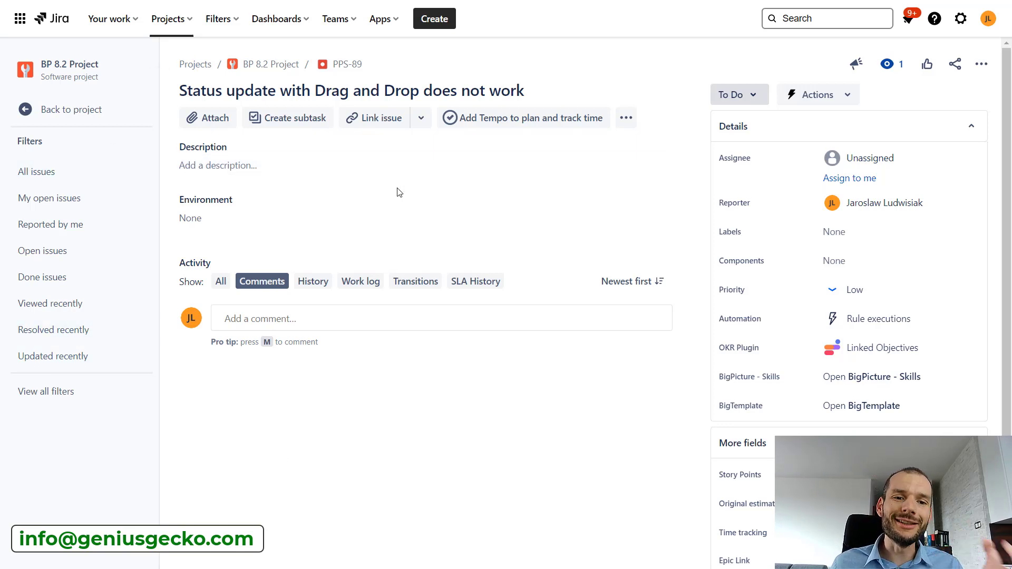
Link bug PPS-89 to story PPS-10 with the link type "causes" and reload the bug
{"action": "left_click", "coordinate": [388, 118]}
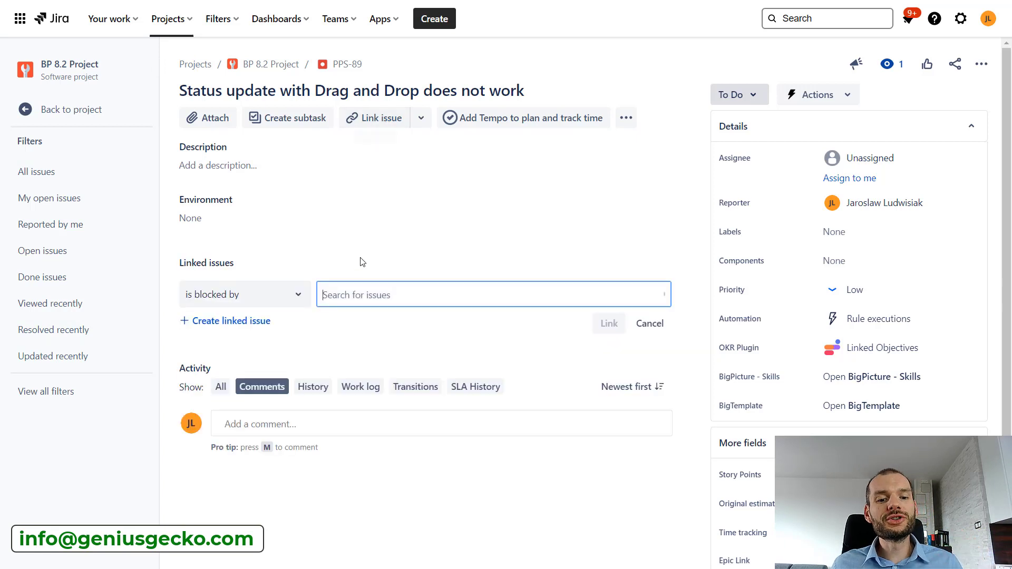
{"action": "left_click", "coordinate": [266, 287]}
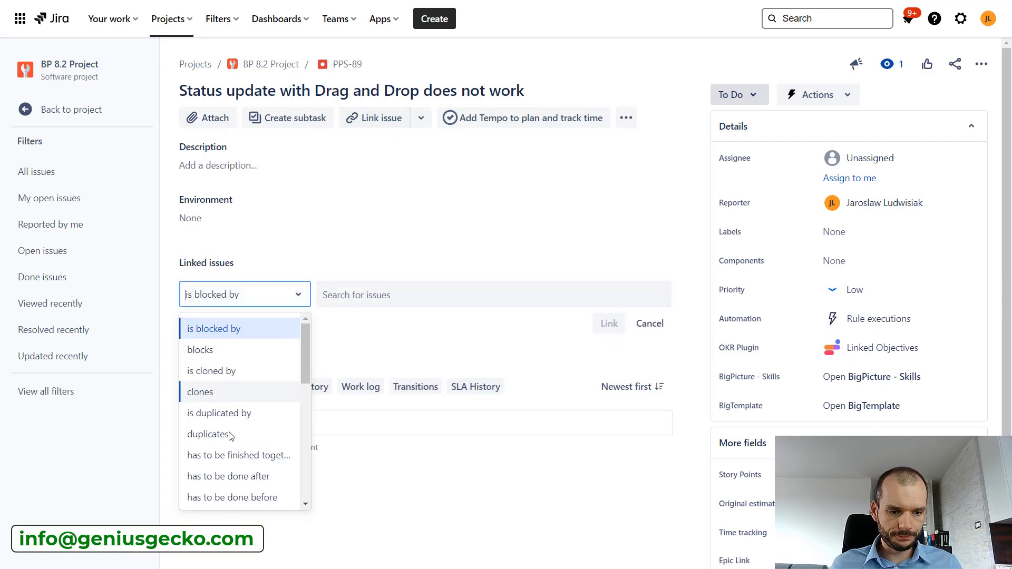
{"action": "scroll", "coordinate": [232, 459], "scroll_direction": "down", "scroll_amount": 4}
{"action": "scroll", "coordinate": [238, 469], "scroll_direction": "down", "scroll_amount": 3}
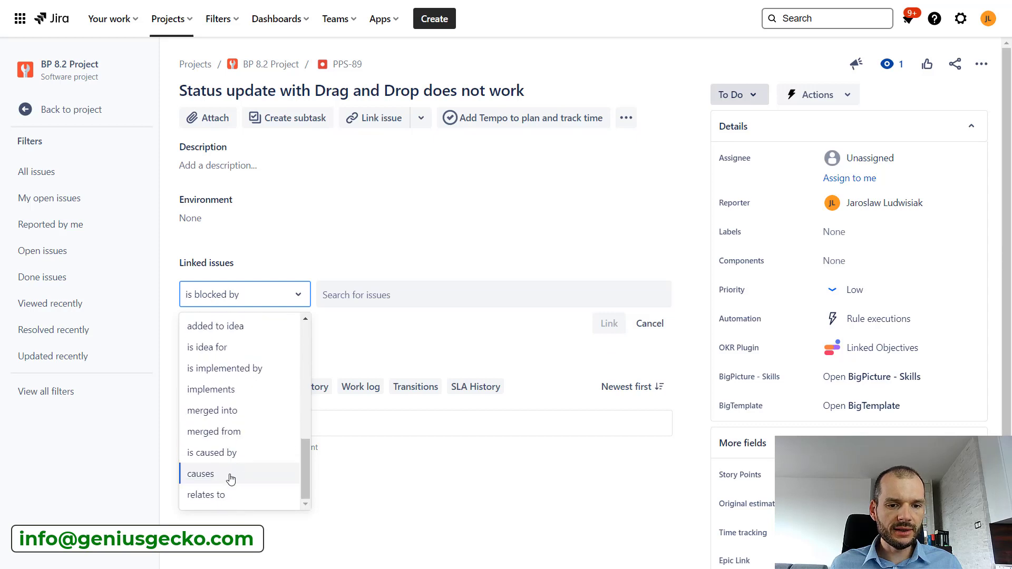
{"action": "left_click", "coordinate": [237, 472]}
{"action": "left_click", "coordinate": [410, 297]}
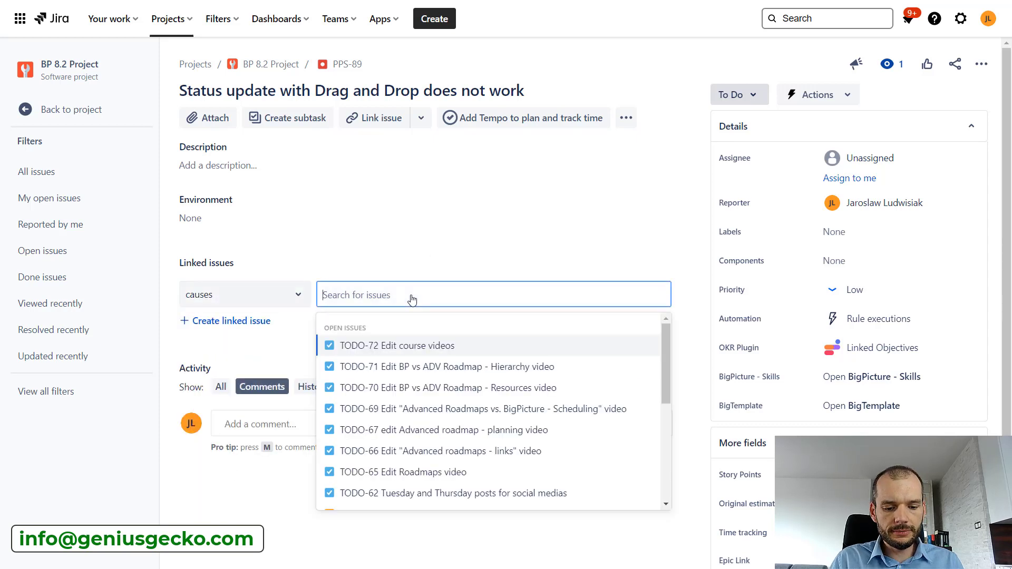
{"action": "type", "text": "pps"}
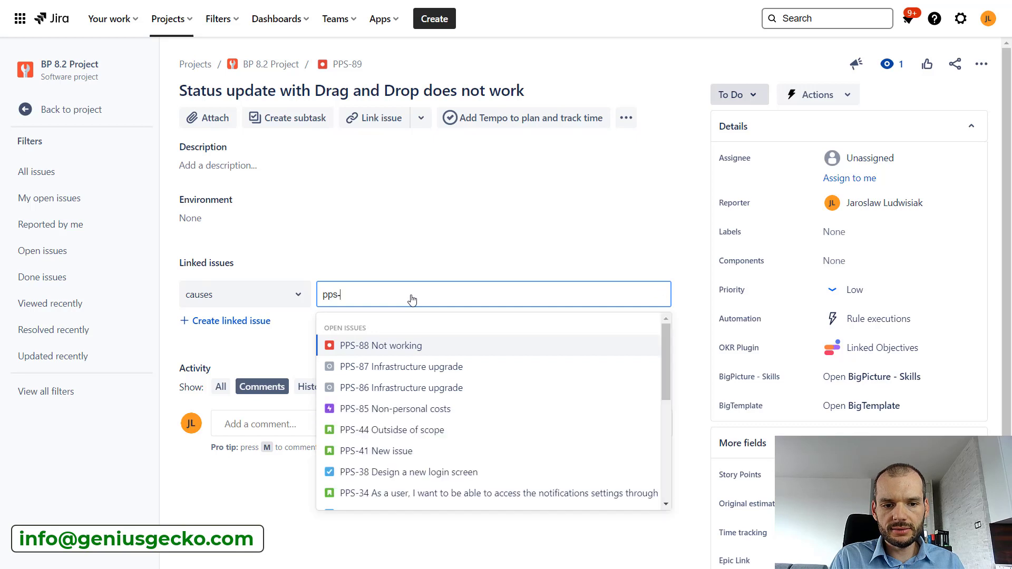
{"action": "type", "text": "-10"}
{"action": "left_click", "coordinate": [442, 342]}
{"action": "left_click", "coordinate": [610, 326]}
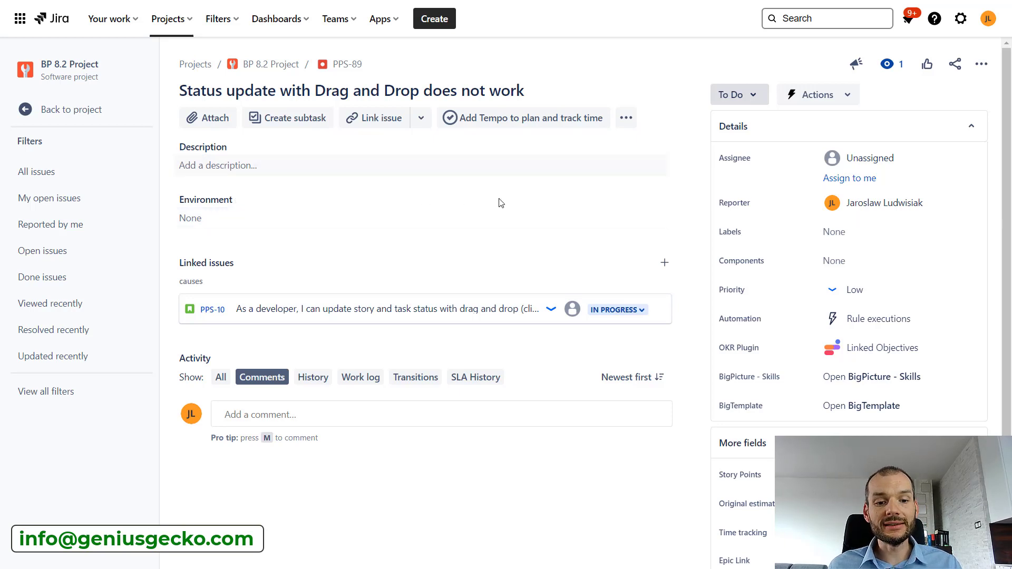
{"action": "key", "text": "F5"}
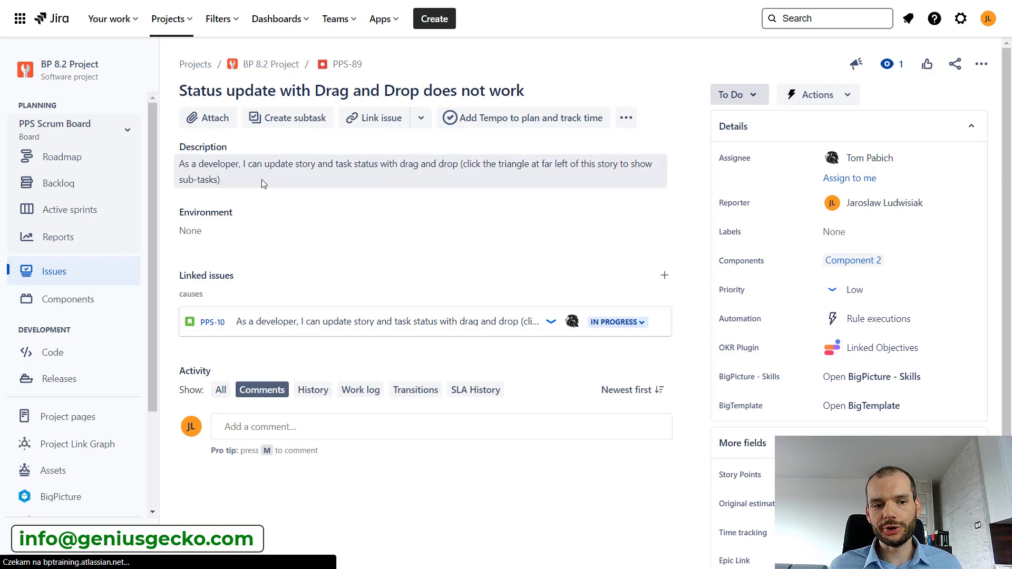
Compare the description of bug PPS-89 with the summary and details of story PPS-10
{"action": "left_click", "coordinate": [248, 180]}
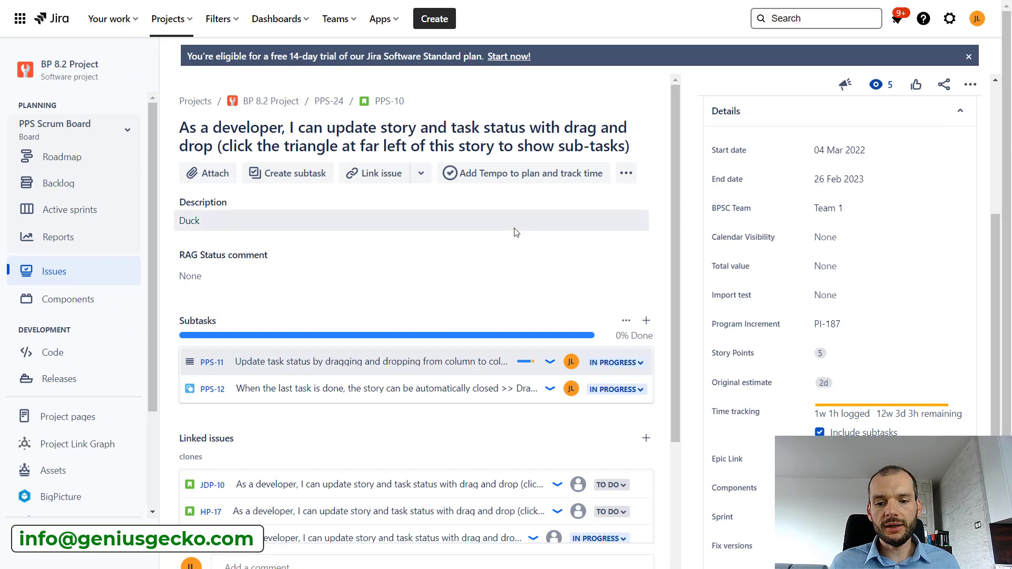
{"action": "scroll", "coordinate": [651, 283], "scroll_direction": "down", "scroll_amount": 3}
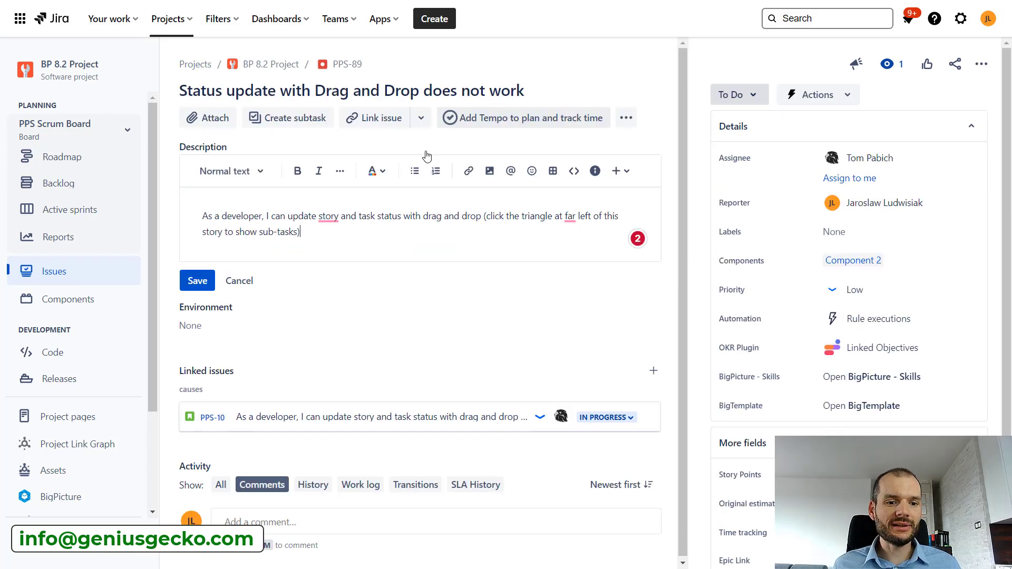
{"action": "left_click", "coordinate": [344, 327]}
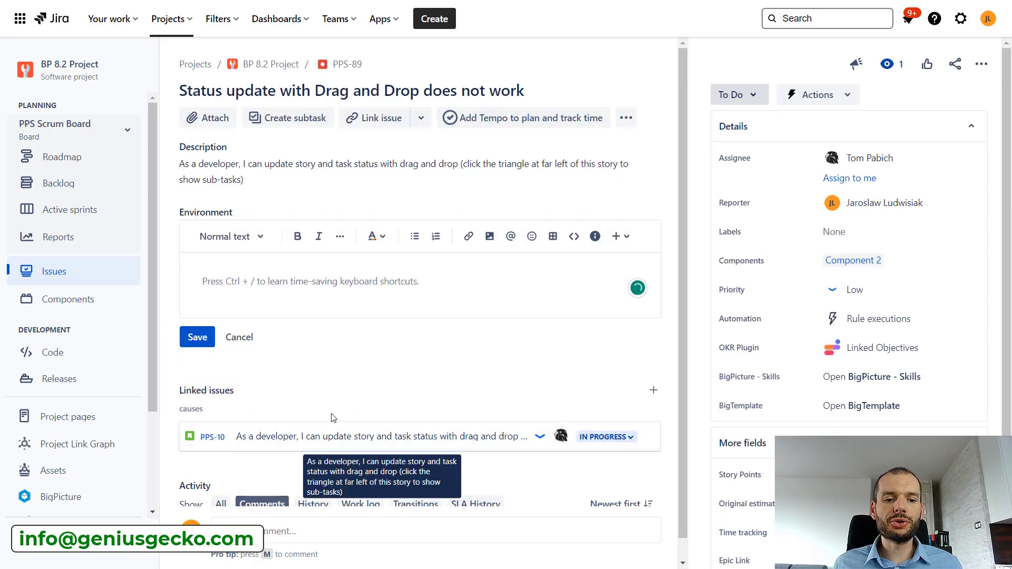
Create a bug with the summary "Bug 2" linked as "causes" to PPS-10, and open the new issue
{"action": "left_click", "coordinate": [433, 22]}
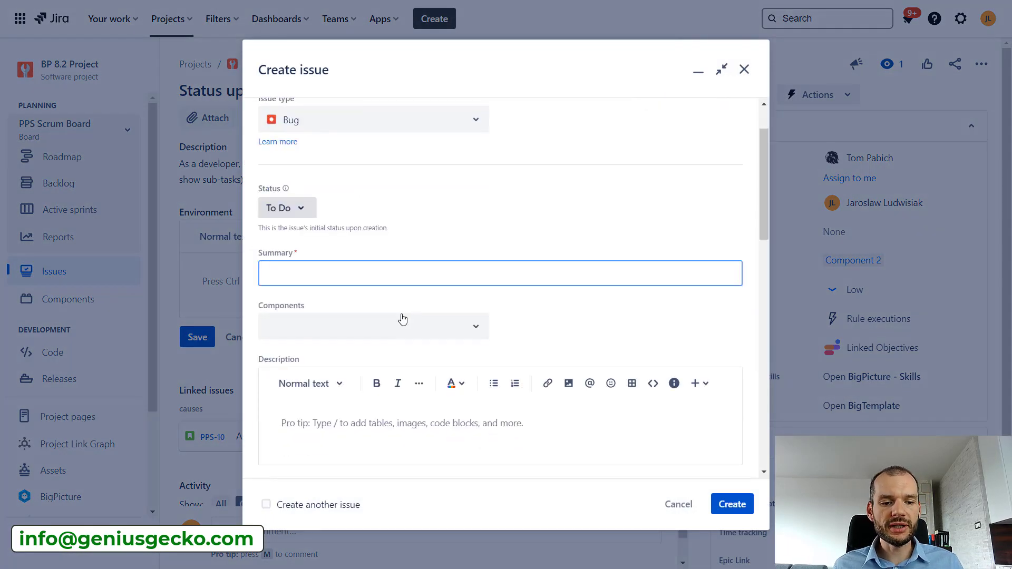
{"action": "type", "text": "Bug 2"}
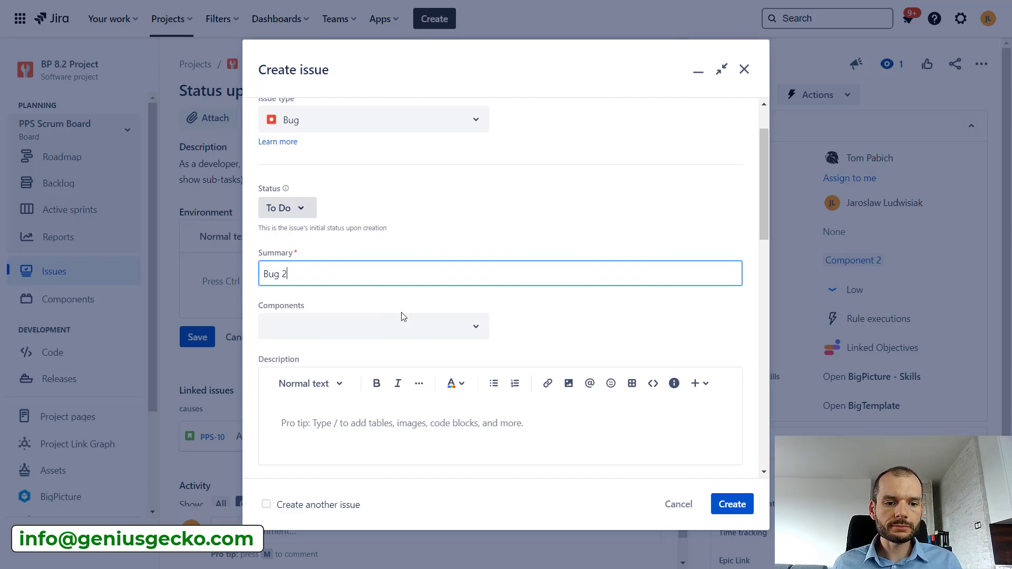
{"action": "scroll", "coordinate": [369, 326], "scroll_direction": "down", "scroll_amount": 4}
{"action": "scroll", "coordinate": [348, 356], "scroll_direction": "down", "scroll_amount": 4}
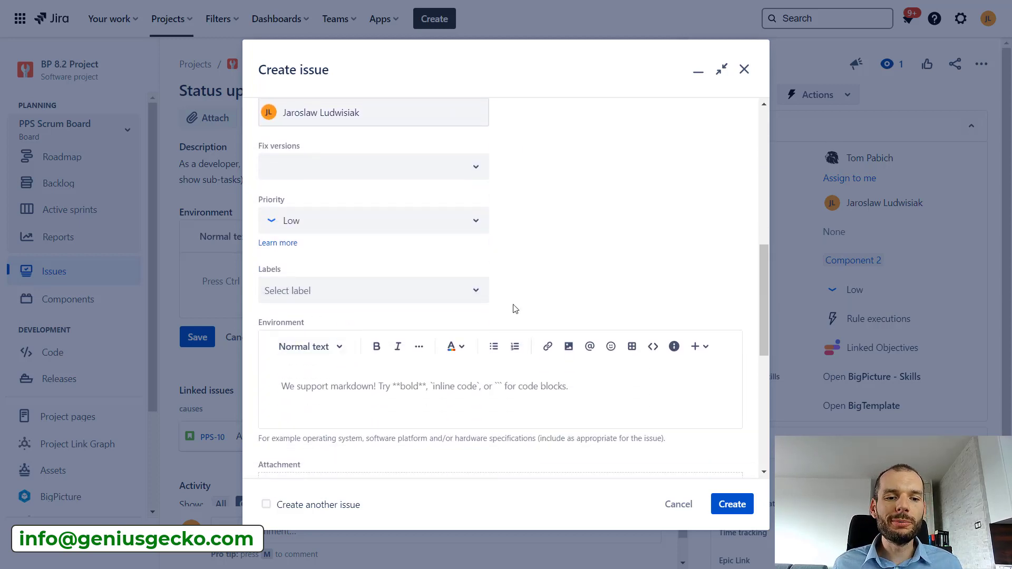
{"action": "scroll", "coordinate": [515, 309], "scroll_direction": "down", "scroll_amount": 5}
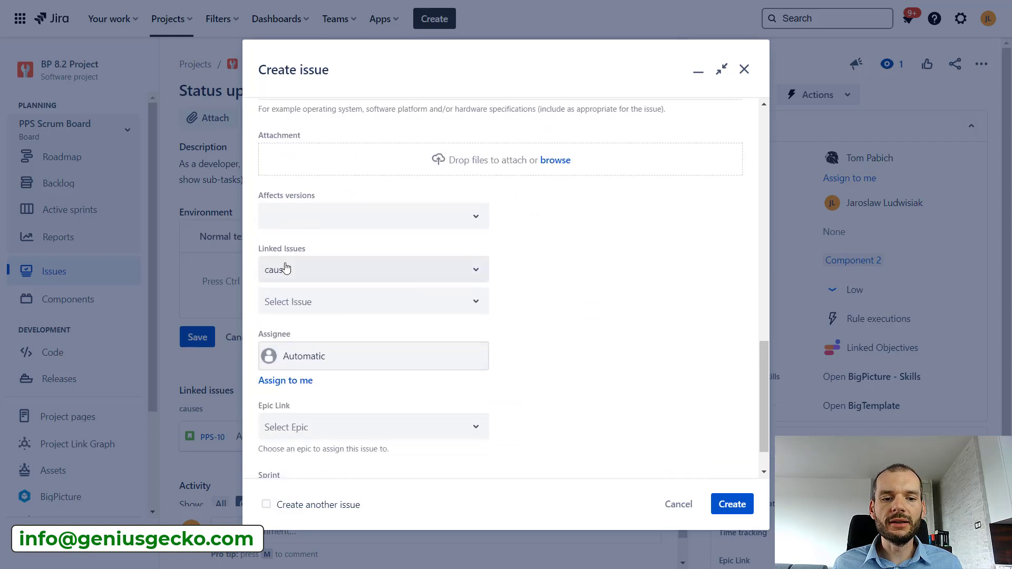
{"action": "left_click", "coordinate": [289, 300]}
{"action": "type", "text": "pps-10"}
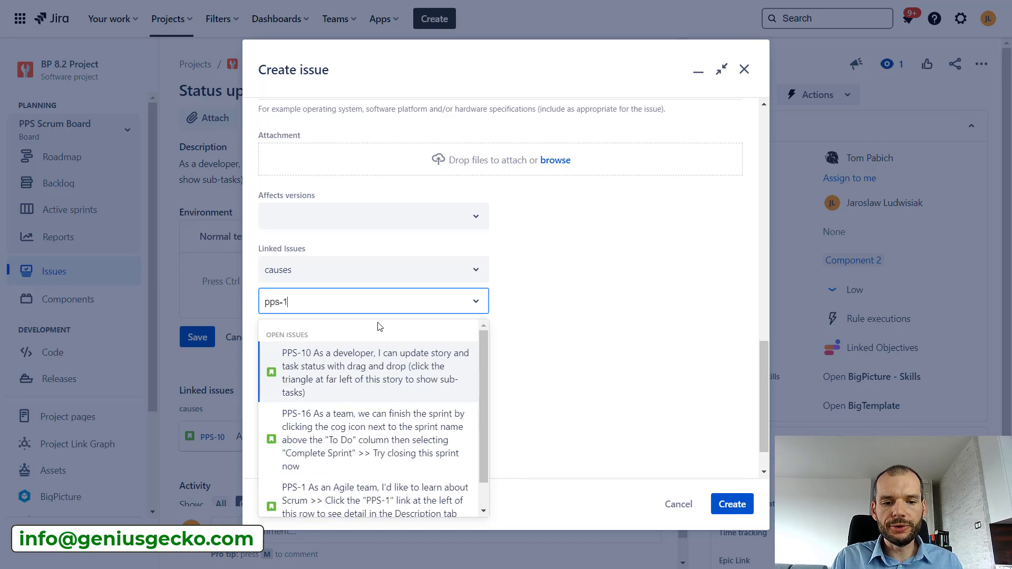
{"action": "left_click", "coordinate": [412, 360]}
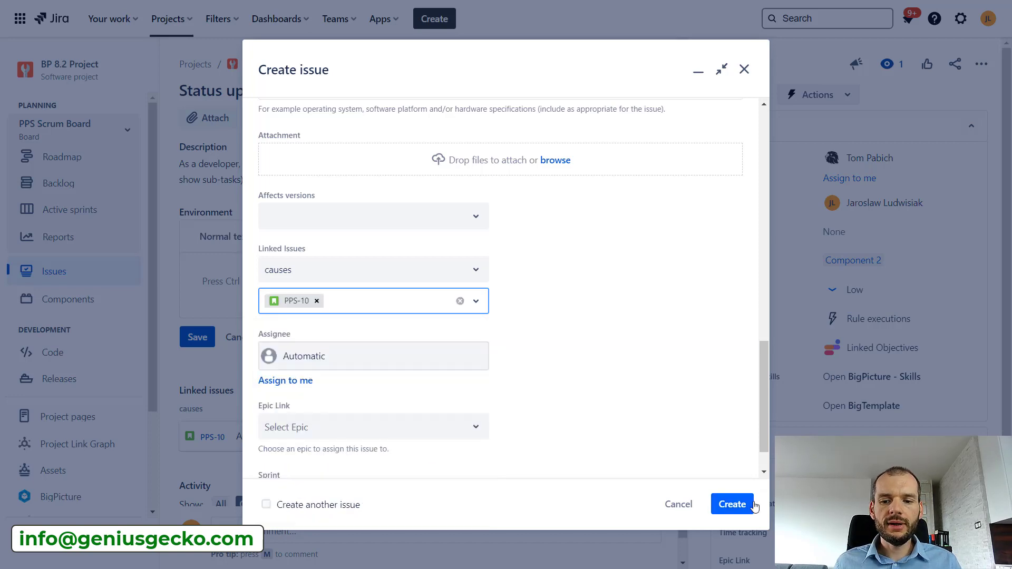
{"action": "left_click", "coordinate": [743, 507]}
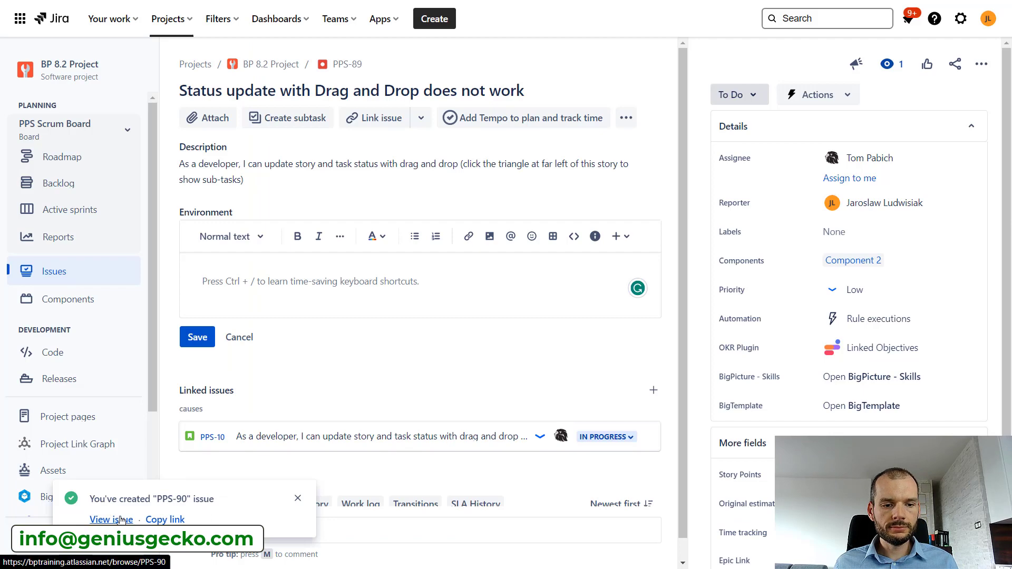
{"action": "left_click", "coordinate": [118, 520]}
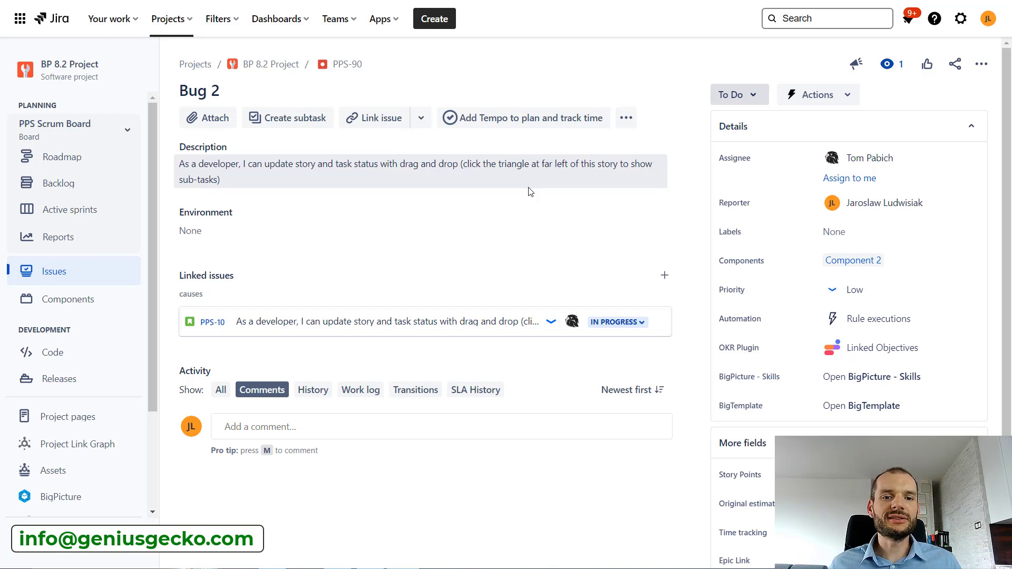
Open the first "Copy fields to Bug" event-based action of Jira Misc Workflow Extensions for editing
{"action": "left_click", "coordinate": [384, 19]}
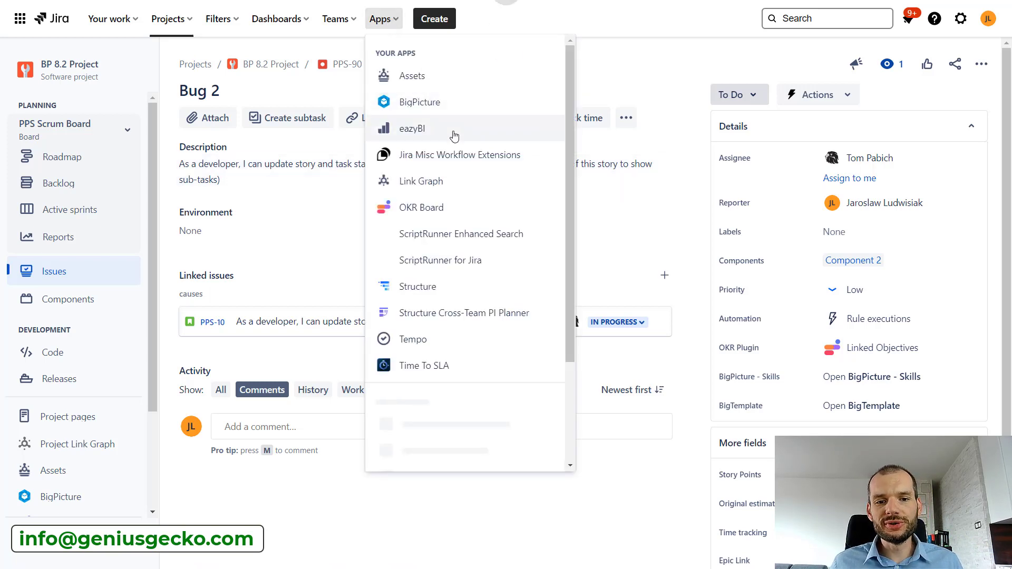
{"action": "left_click", "coordinate": [453, 161]}
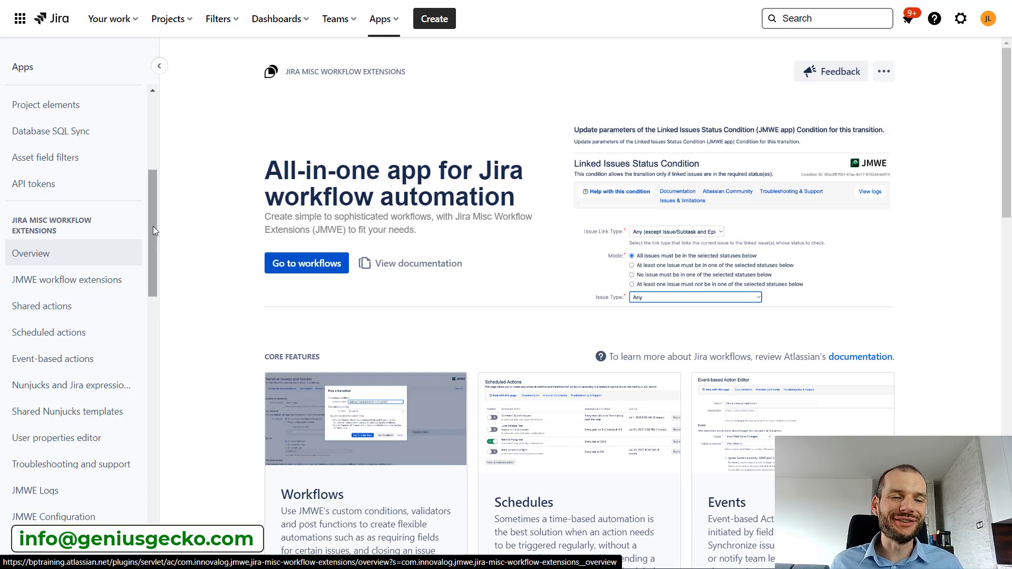
{"action": "mouse_move", "coordinate": [153, 226]}
{"action": "left_mouse_down"}
{"action": "mouse_move", "coordinate": [158, 213]}
{"action": "mouse_move", "coordinate": [161, 238]}
{"action": "left_mouse_up"}
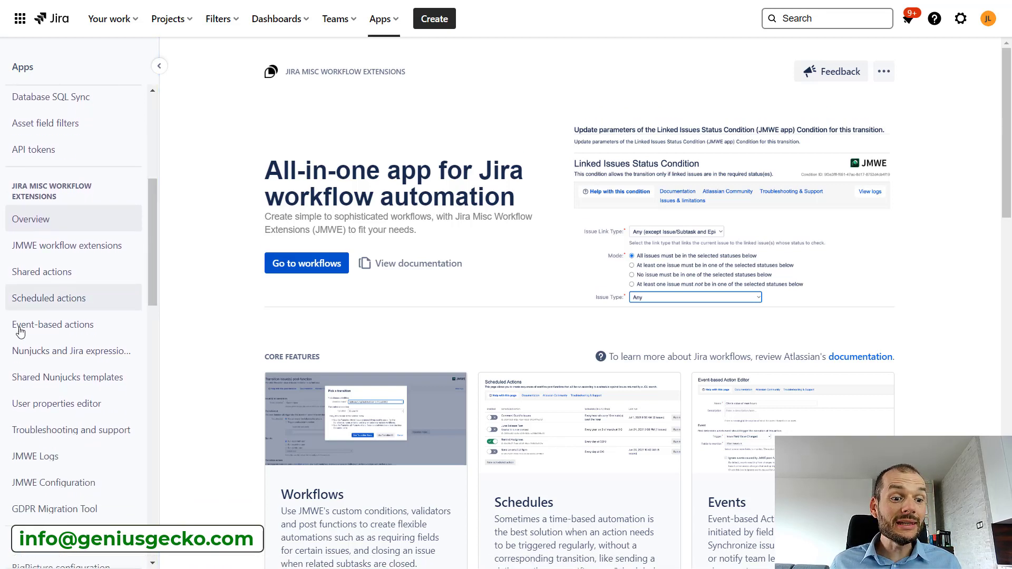
{"action": "left_click", "coordinate": [46, 336]}
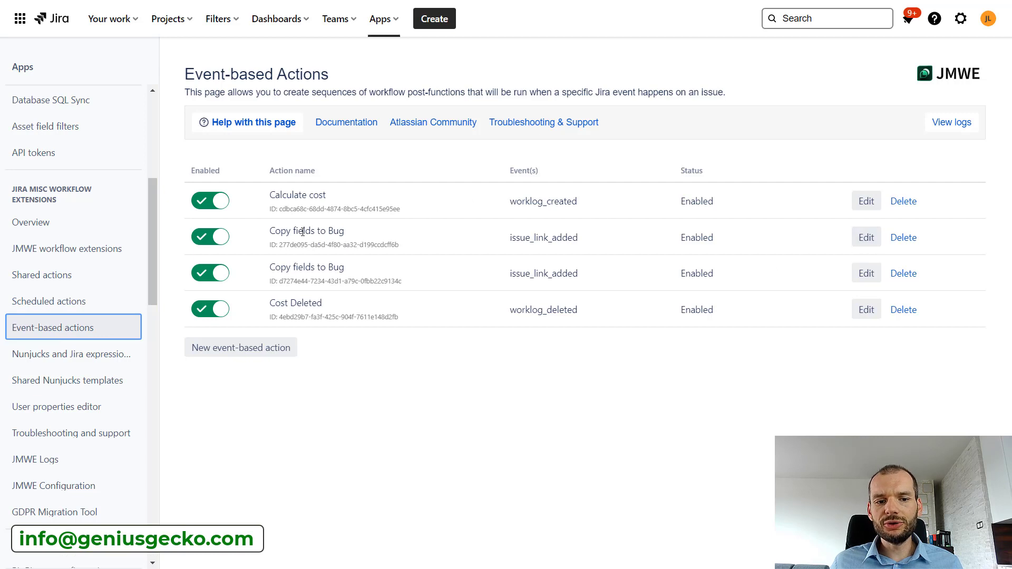
{"action": "left_click", "coordinate": [857, 245]}
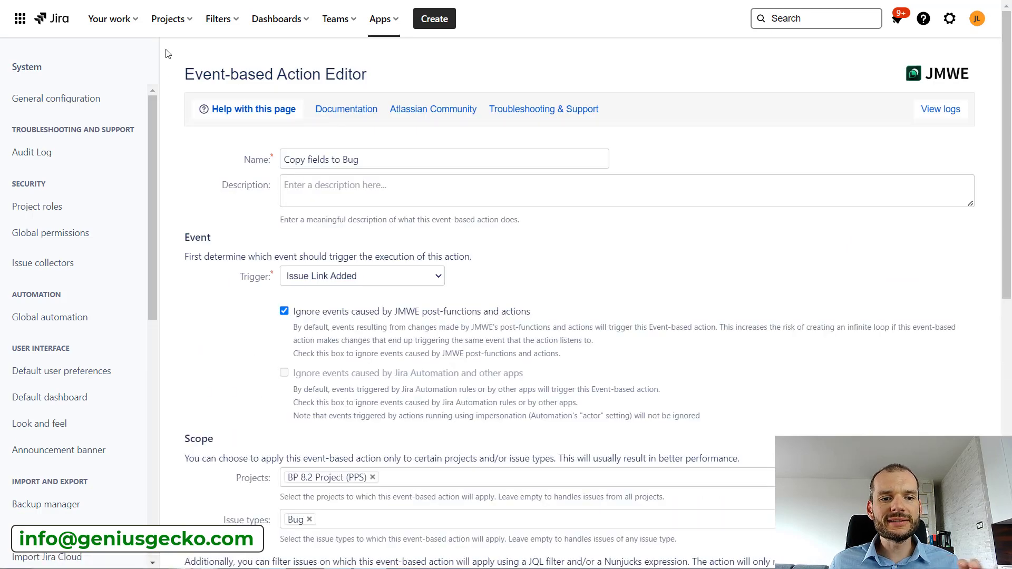
Examine the action's scope and the available trigger events, leaving the trigger selection as it is
{"action": "scroll", "coordinate": [382, 145], "scroll_direction": "down", "scroll_amount": 2}
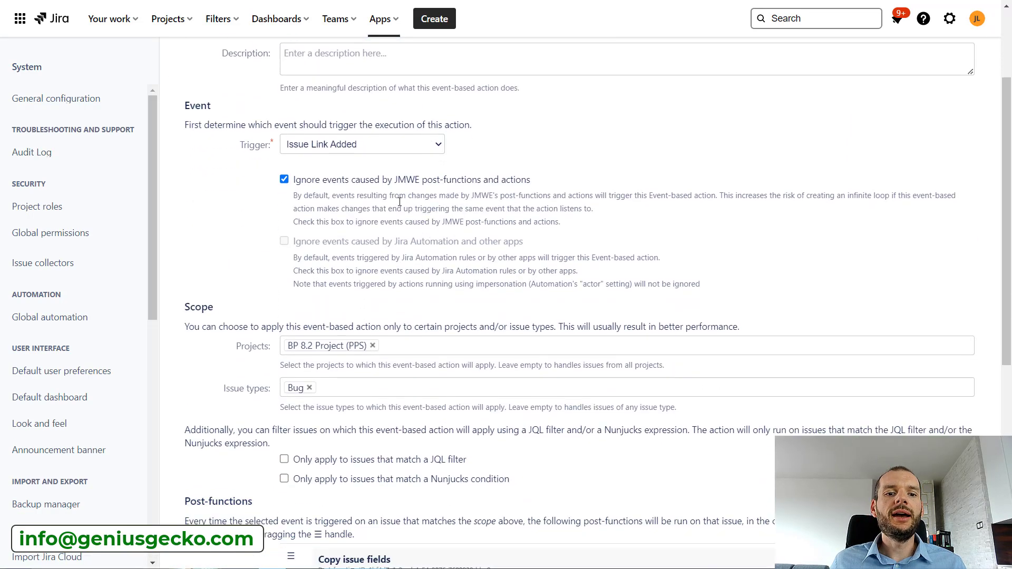
{"action": "left_click", "coordinate": [383, 151]}
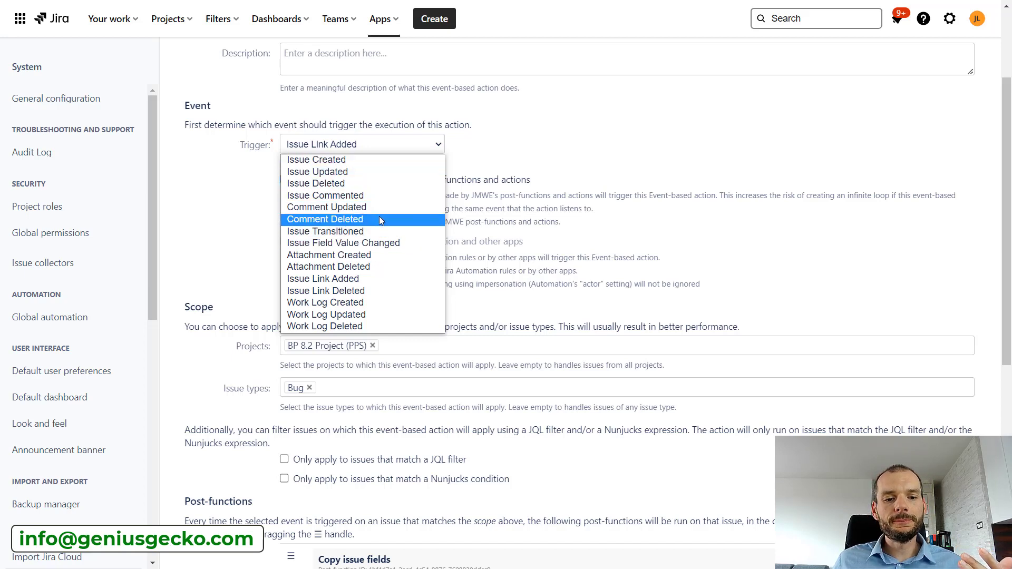
{"action": "left_click", "coordinate": [603, 212]}
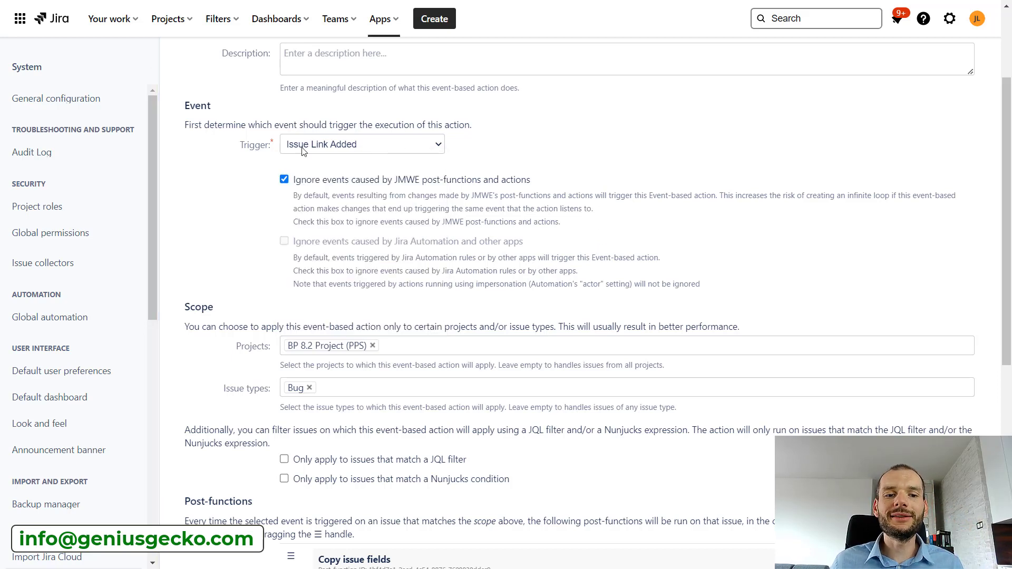
Examine the action's scope and highlight the field mappings listed in its Copy issue fields post-function
{"action": "scroll", "coordinate": [433, 193], "scroll_direction": "down", "scroll_amount": 1}
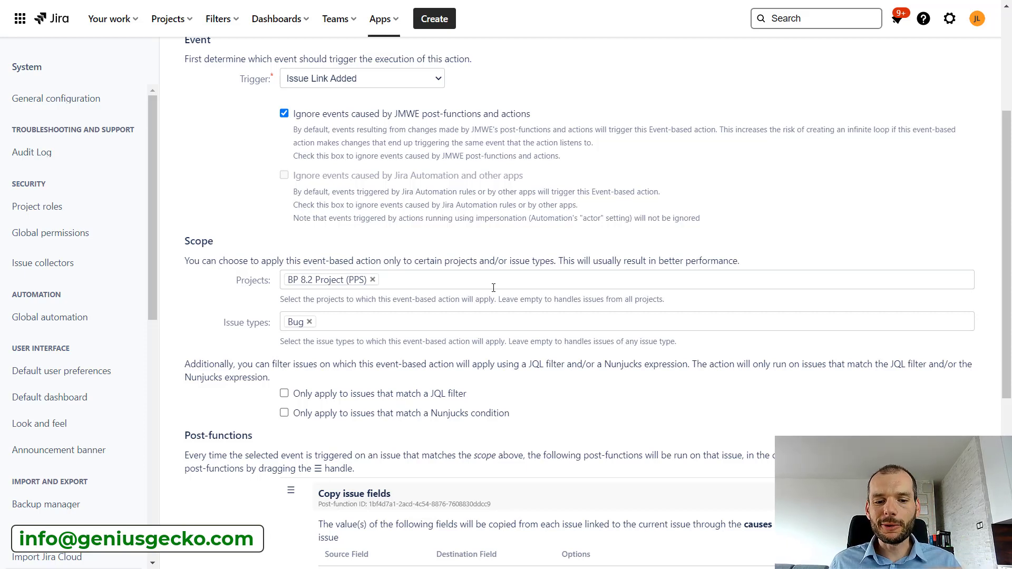
{"action": "scroll", "coordinate": [496, 287], "scroll_direction": "down", "scroll_amount": 4}
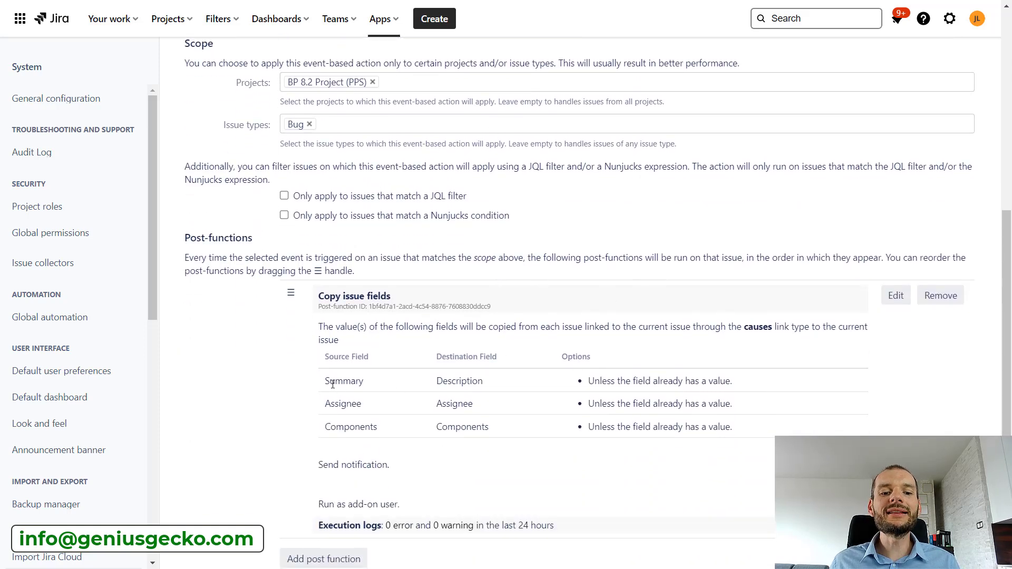
{"action": "left_click_drag", "start_coordinate": [328, 380], "coordinate": [811, 418]}
{"action": "scroll", "coordinate": [816, 400], "scroll_direction": "down", "scroll_amount": 1}
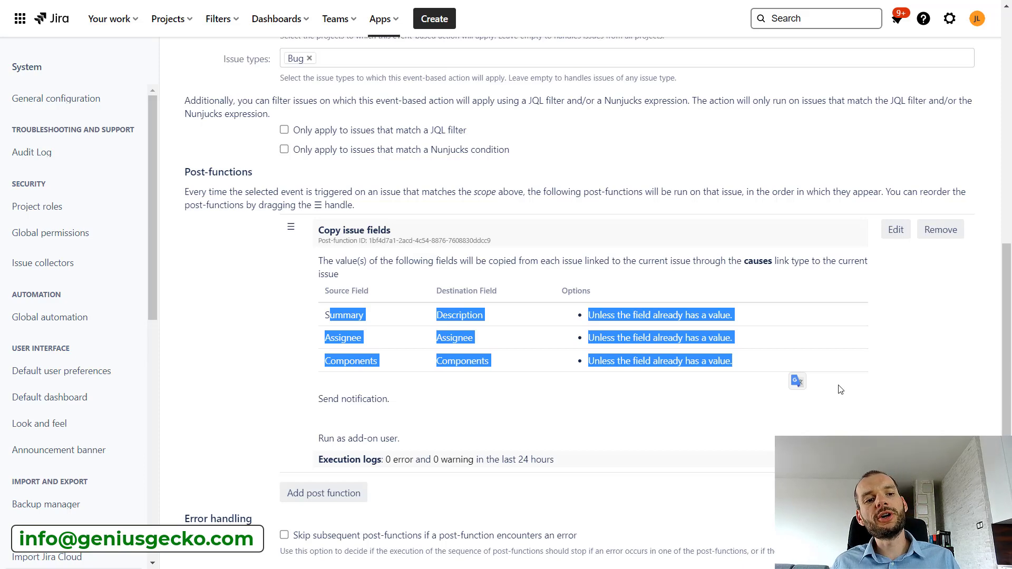
Open the Copy issue fields post-function for editing, review its issue link, field mappings and options, and leave it without changes
{"action": "left_click", "coordinate": [896, 229]}
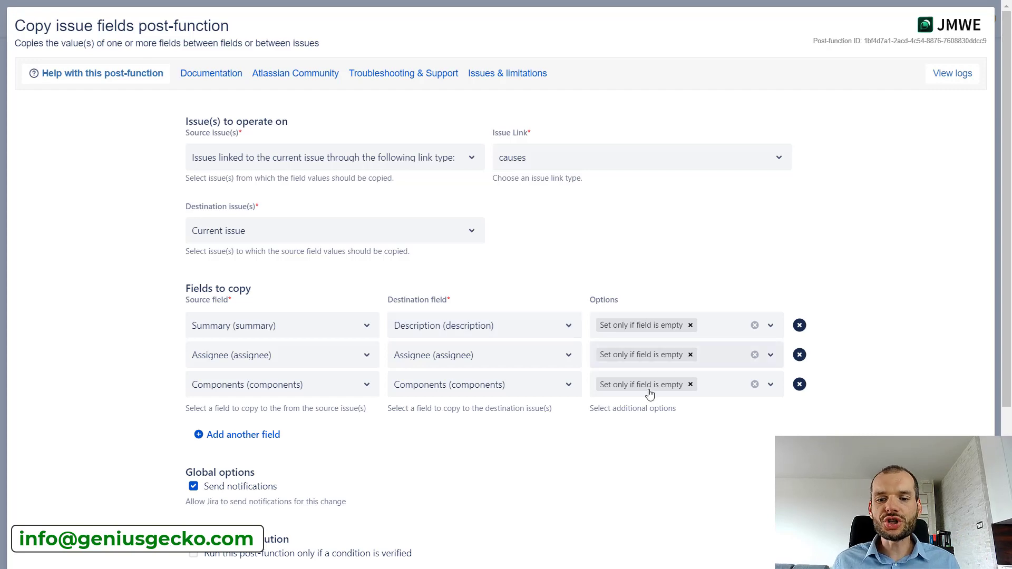
{"action": "scroll", "coordinate": [653, 423], "scroll_direction": "down", "scroll_amount": 2}
{"action": "scroll", "coordinate": [653, 431], "scroll_direction": "down", "scroll_amount": 2}
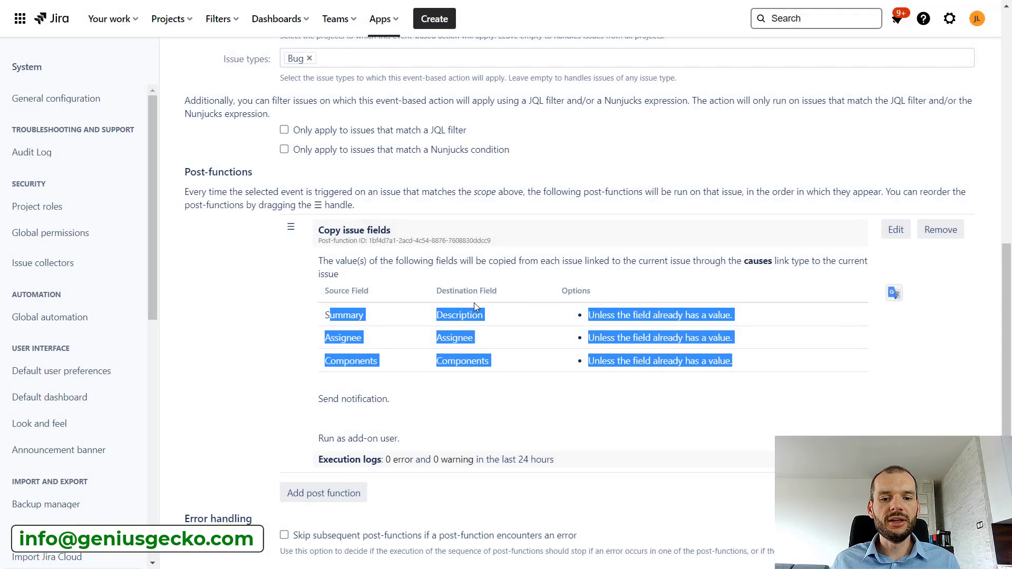
Review the action's post-function summary and error handling, clear the text highlight, and go back over the trigger settings
{"action": "scroll", "coordinate": [473, 304], "scroll_direction": "down", "scroll_amount": 1}
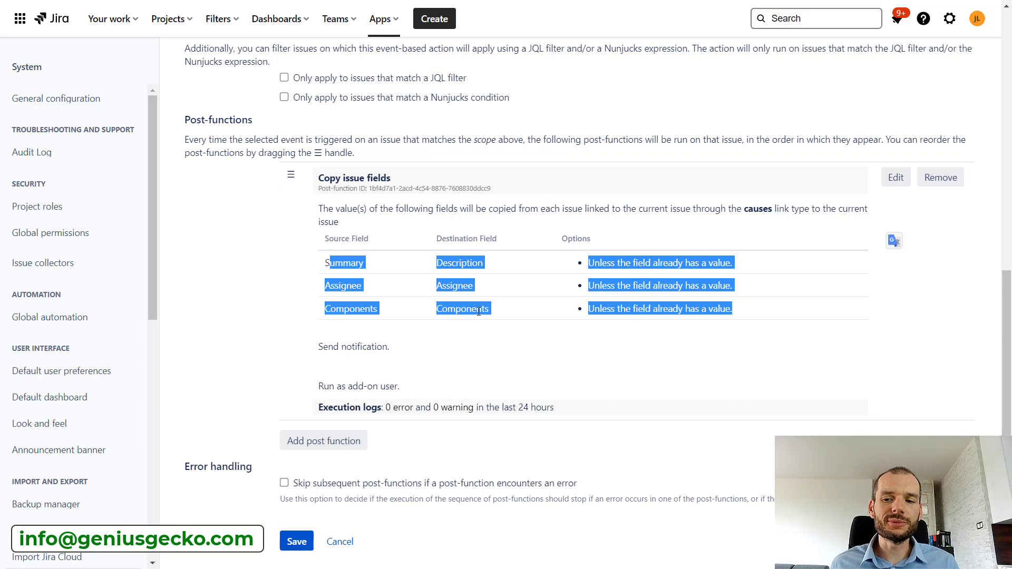
{"action": "left_click", "coordinate": [884, 392]}
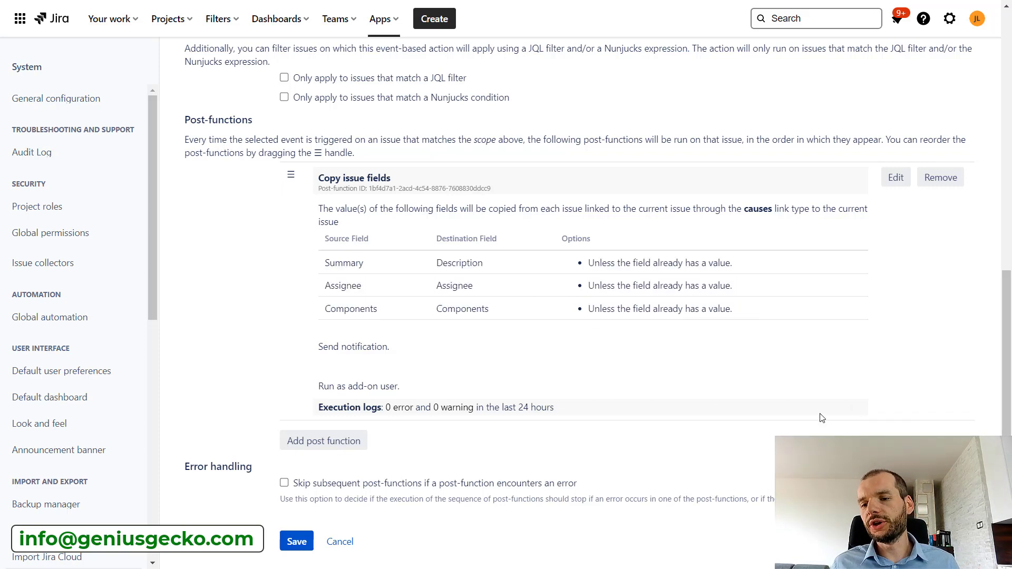
{"action": "scroll", "coordinate": [821, 417], "scroll_direction": "up", "scroll_amount": 5}
{"action": "scroll", "coordinate": [822, 418], "scroll_direction": "up", "scroll_amount": 3}
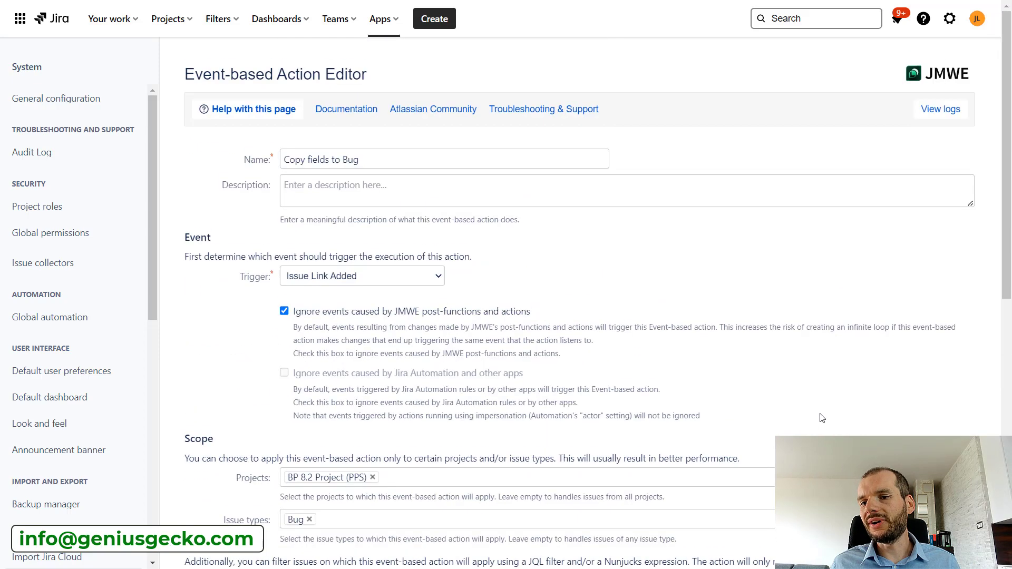